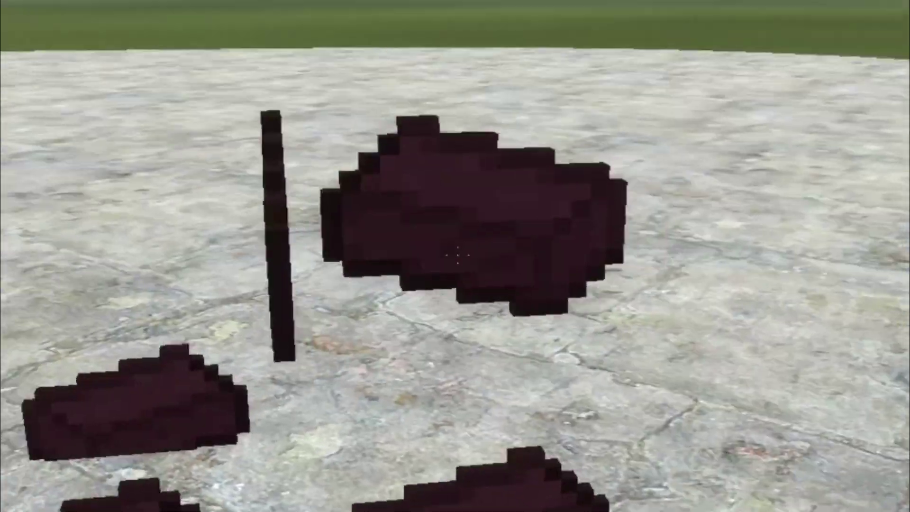
Step: Place a green block, an L-shaped row of red blocks, and wooden plank wall blocks
key("q")
left_click(456, 256)
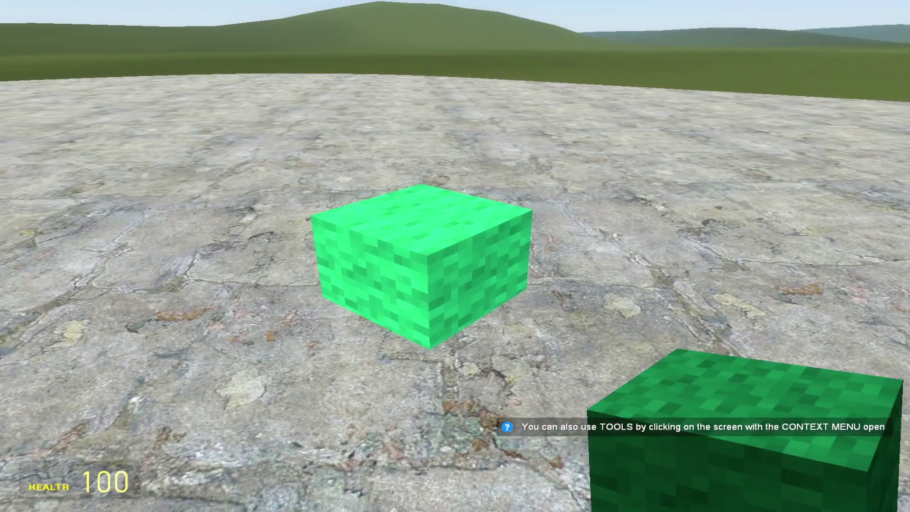
key("w")
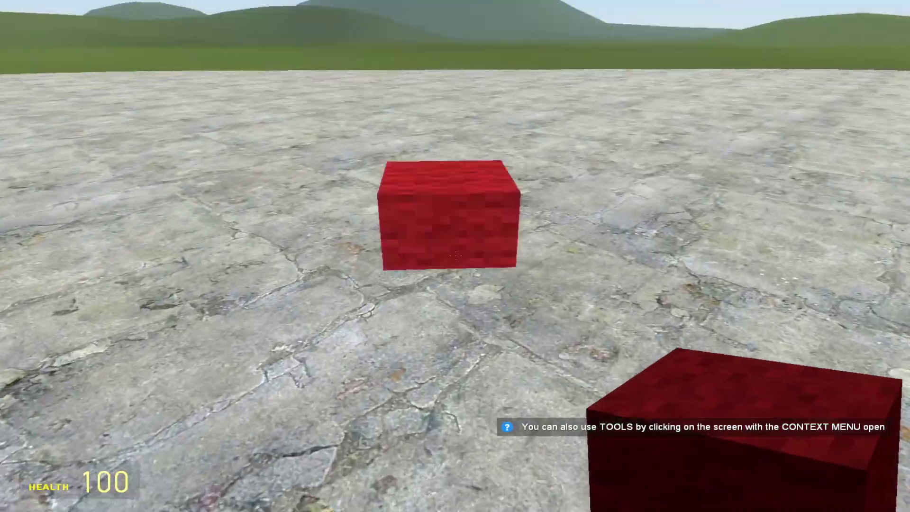
left_click(455, 257)
left_click(456, 256)
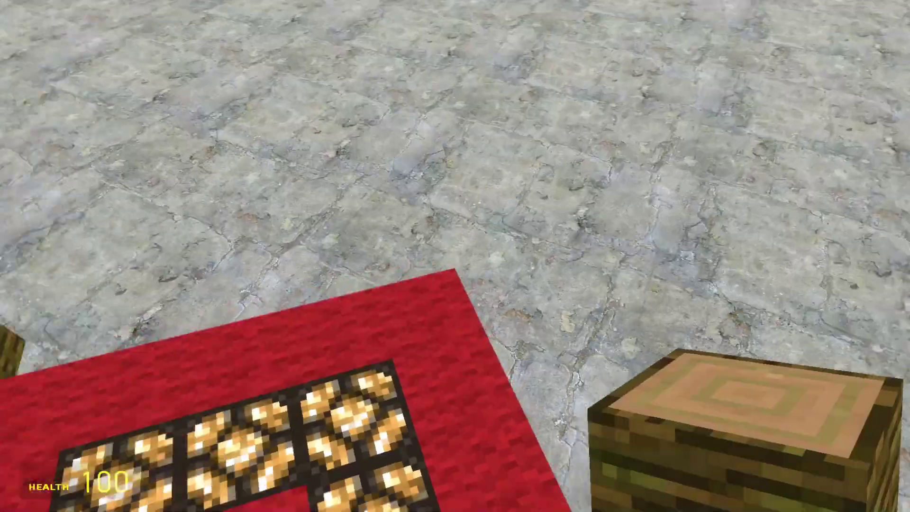
left_click(455, 256)
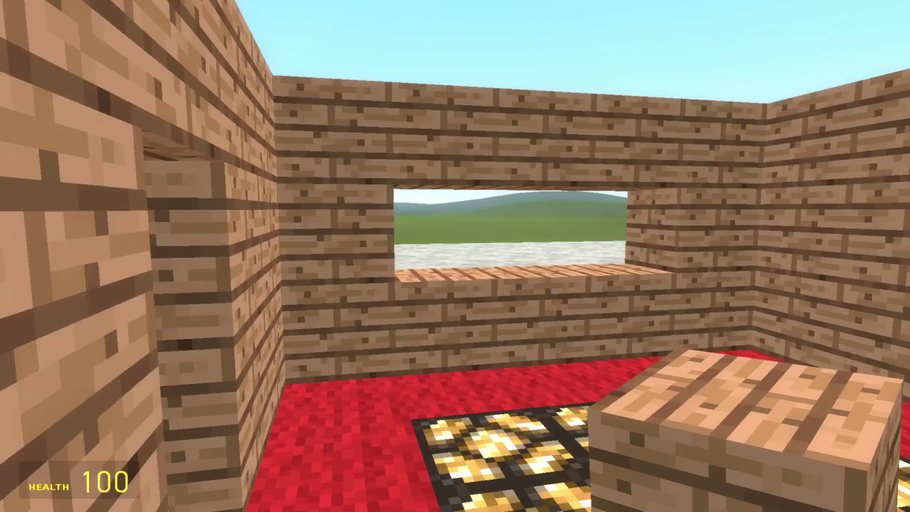
Step: Add two pale yellow slabs on the wall, then select the nether brick block
key("r")
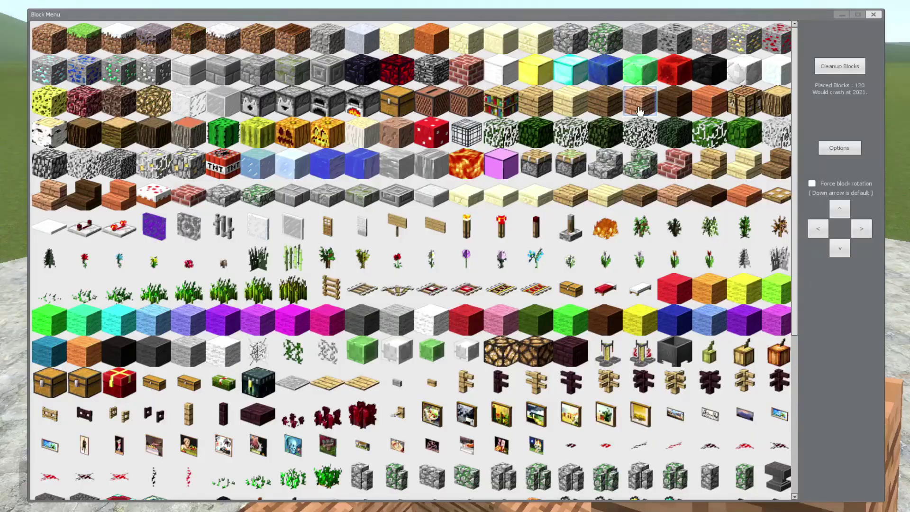
left_click(525, 198)
left_click(455, 256)
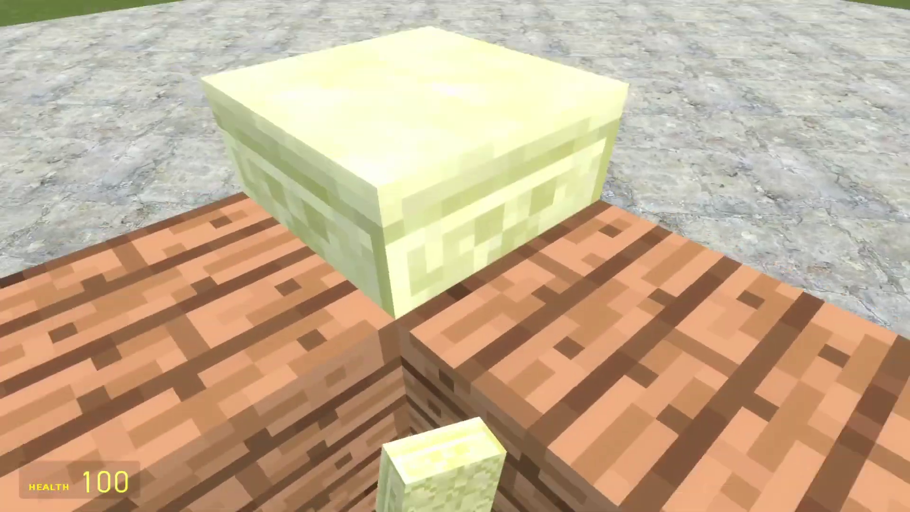
left_click(456, 257)
key("r")
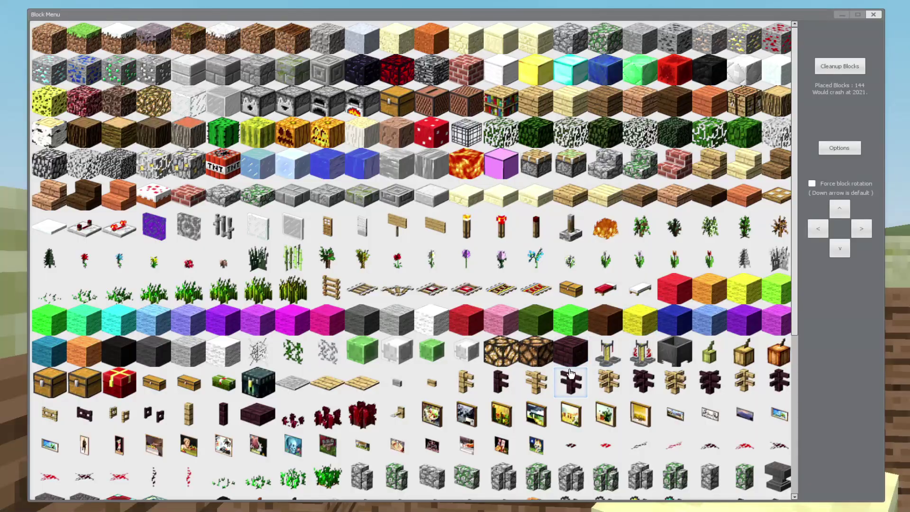
left_click(567, 357)
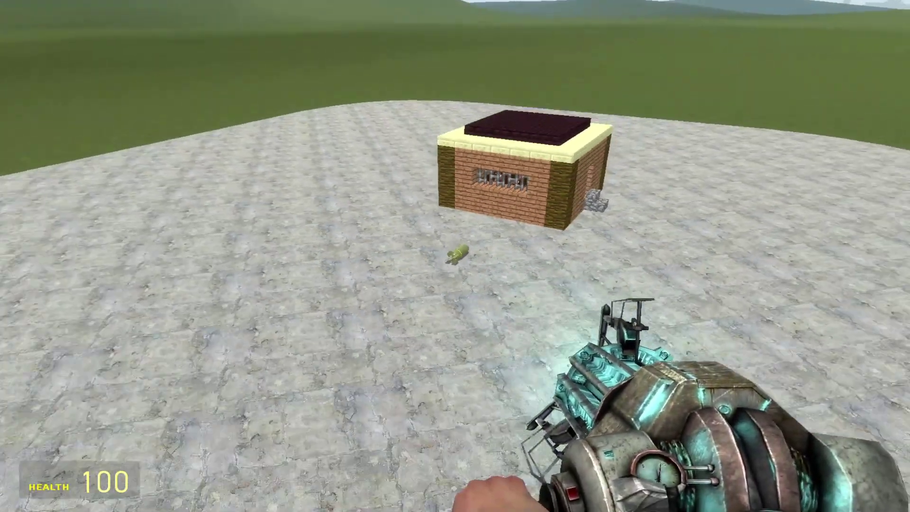
Step: Grab the bomb with the Physics Gun to carry it to the house
left_click(455, 257)
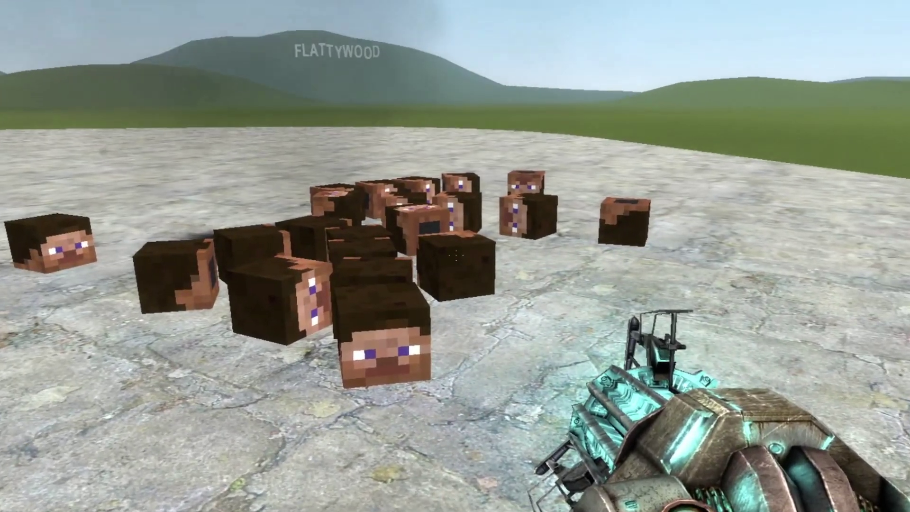
Step: Spawn an LDB bomb from the entity list
key("q")
left_click(269, 25)
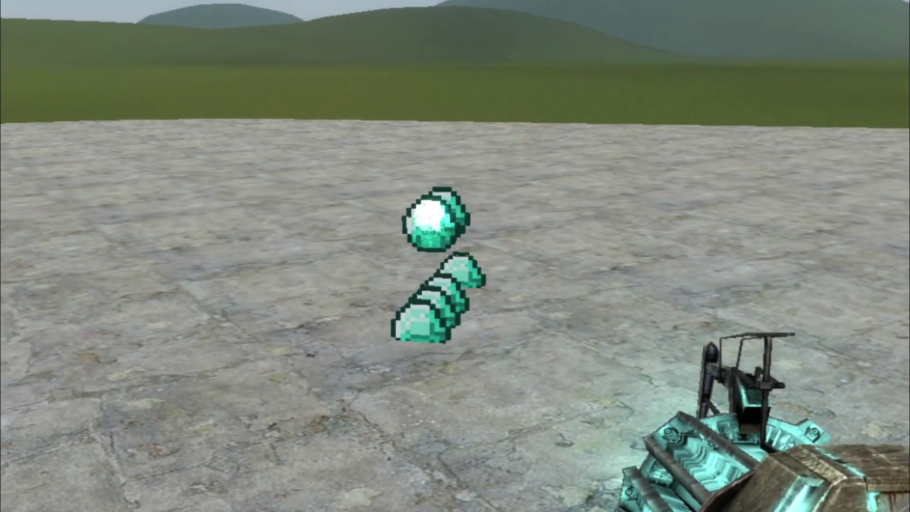
Step: Spawn the V2 - MRD1022 rocket and let it fly off the platform
key("q")
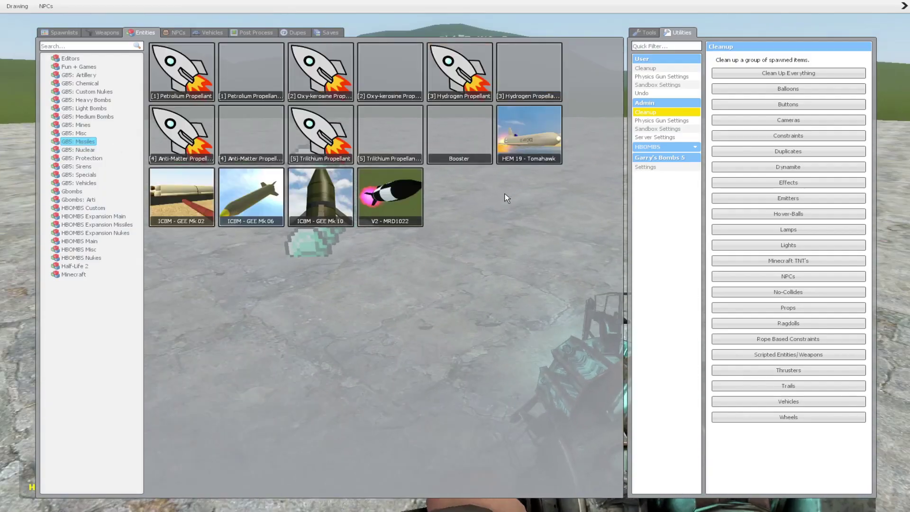
left_click(394, 219)
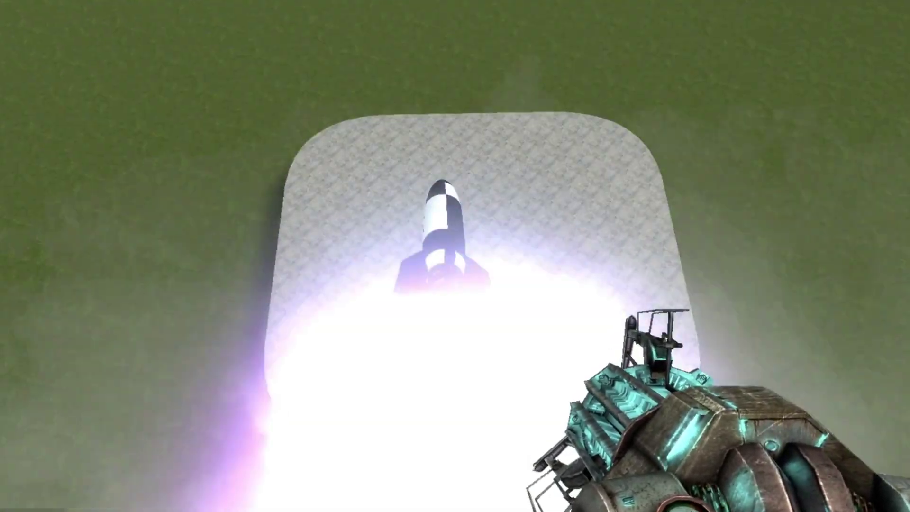
left_click_drag(393, 265, 393, 265)
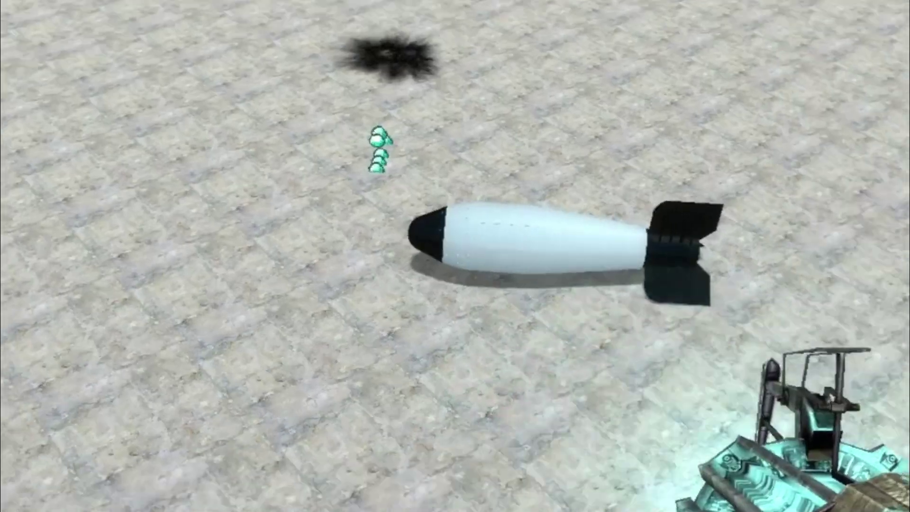
Step: Lift the white bomb and release it to explode, then pull the cube close
left_click_drag(472, 274, 473, 274)
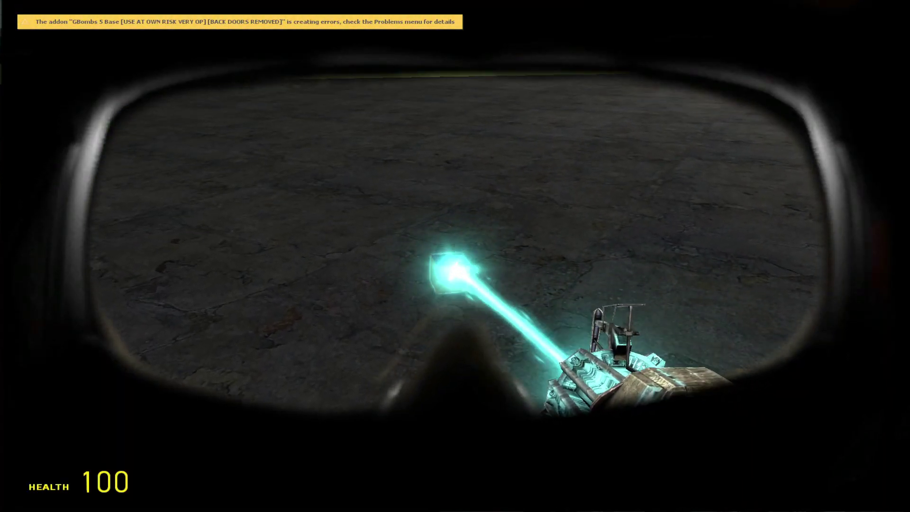
left_click(455, 257)
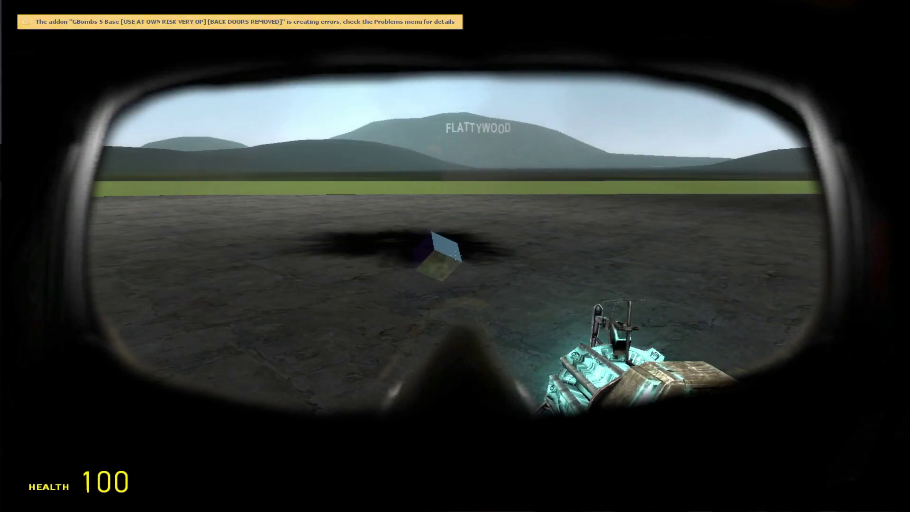
key("e")
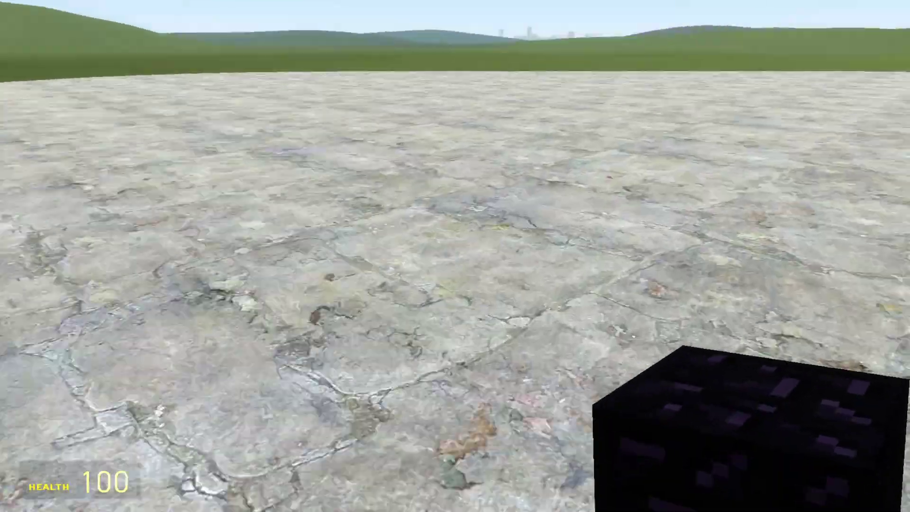
Step: Place an obsidian block on the concrete floor
left_click(456, 256)
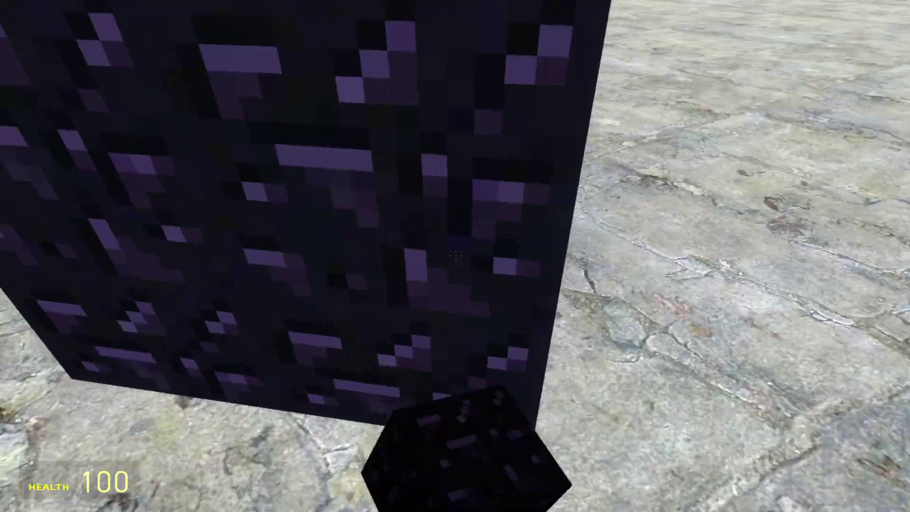